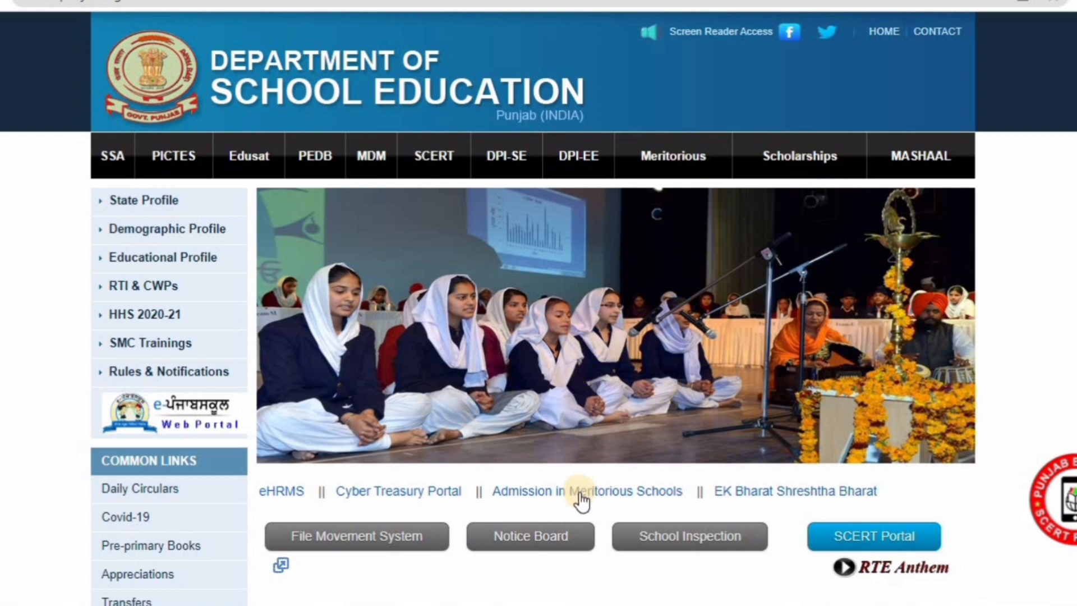
Open the Admission in Meritorious Schools site and read through its public notice regarding admission.
click(636, 497)
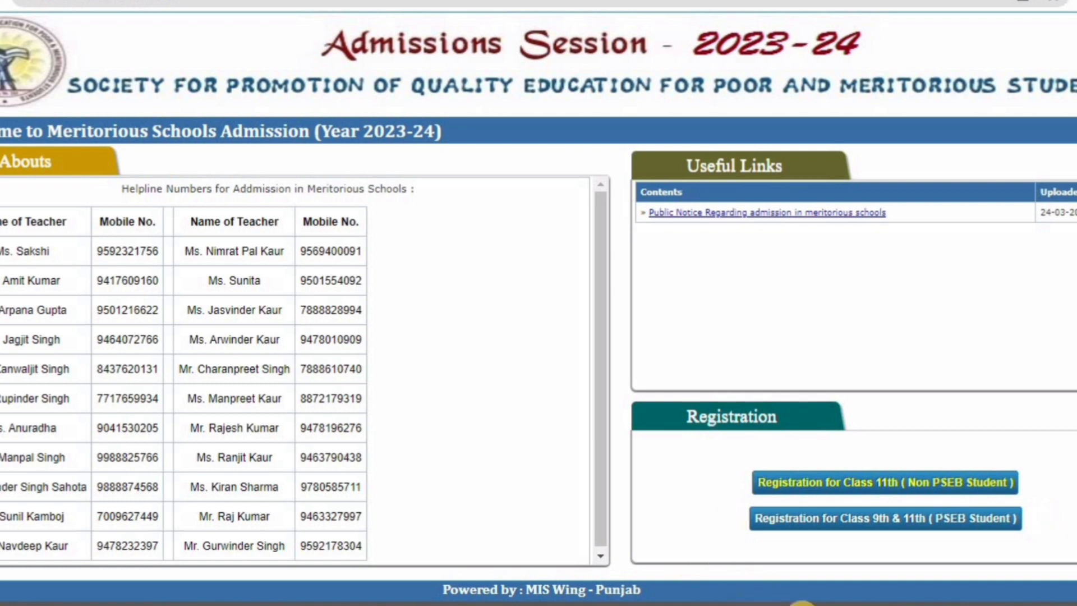
click(770, 213)
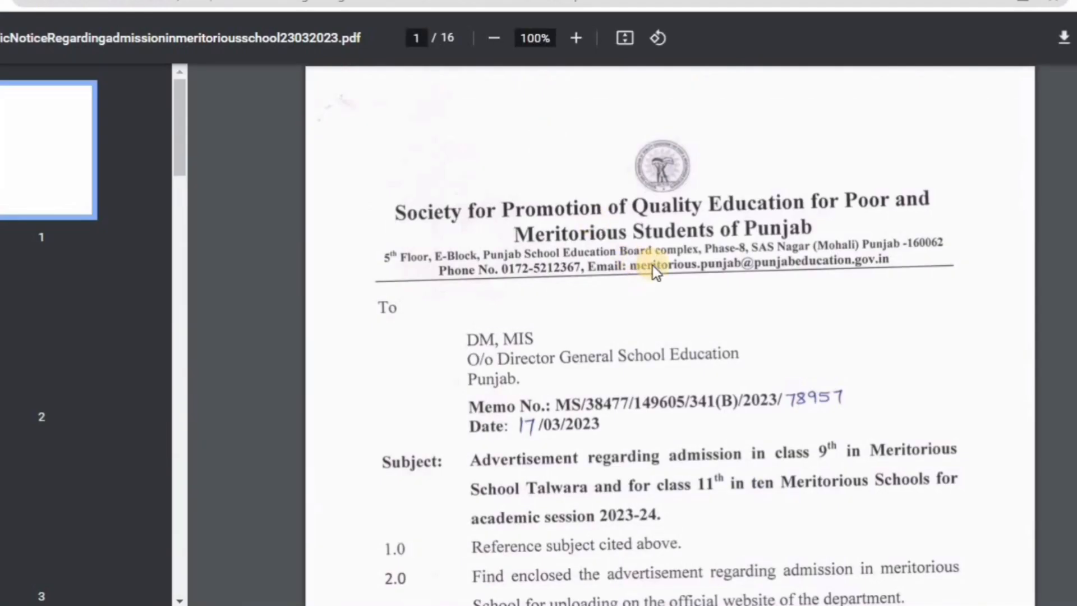
scroll(651, 265, down, 20)
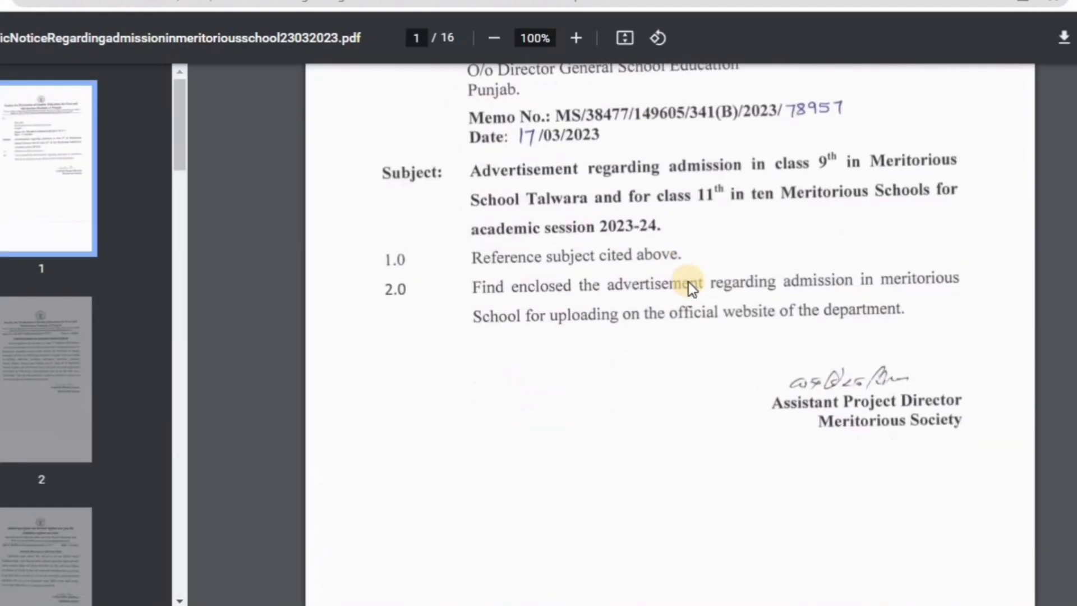
scroll(748, 323, down, 10)
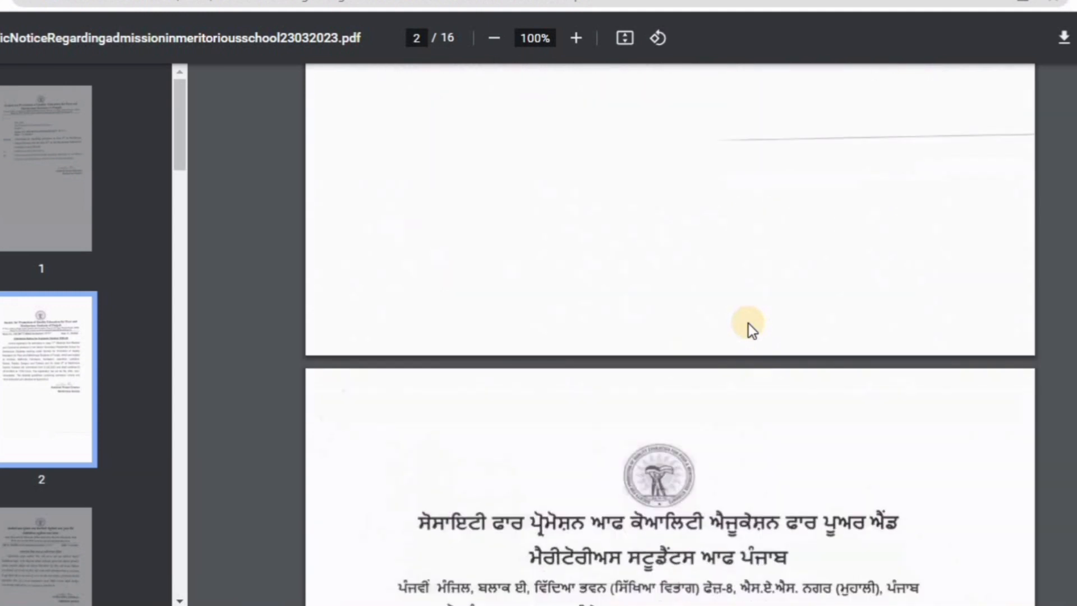
scroll(748, 324, up, 3)
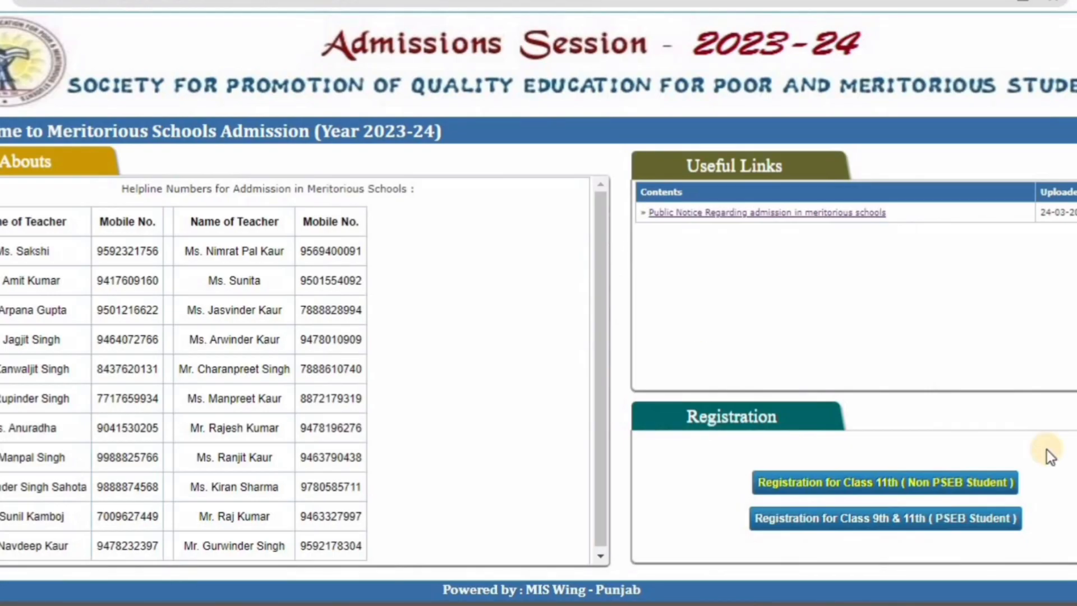
Open the PSEB student registration for Class 9th & 11th and verify the student's Aadhaar number.
click(833, 489)
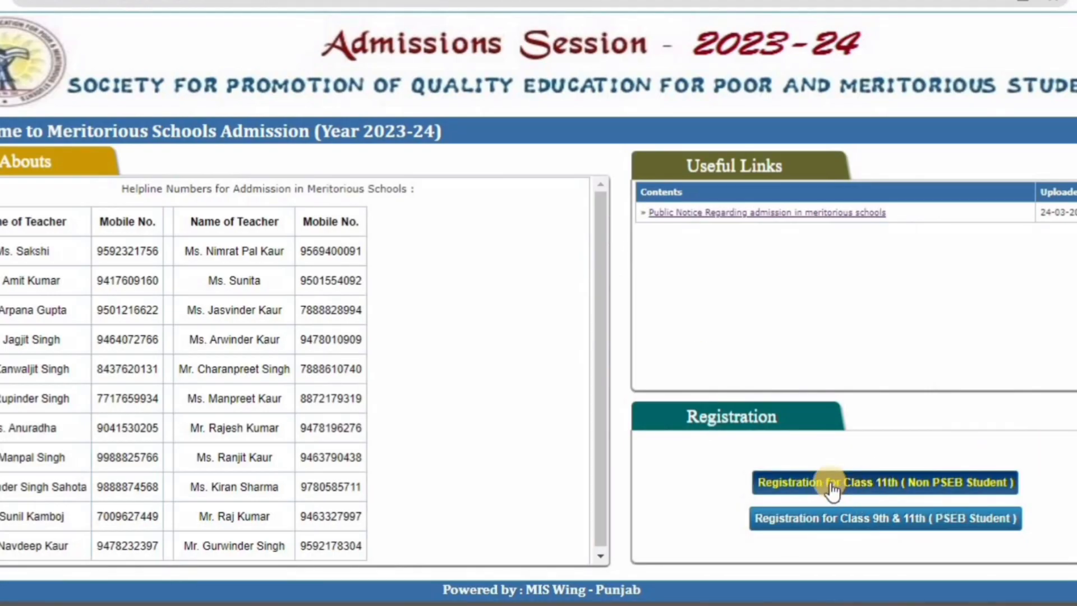
click(948, 484)
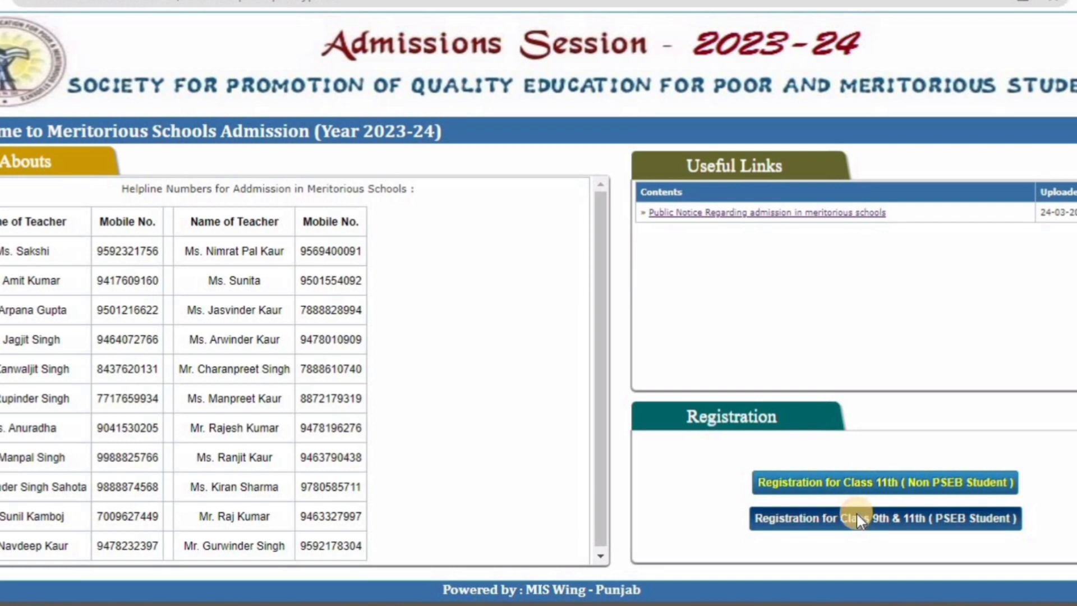
click(858, 519)
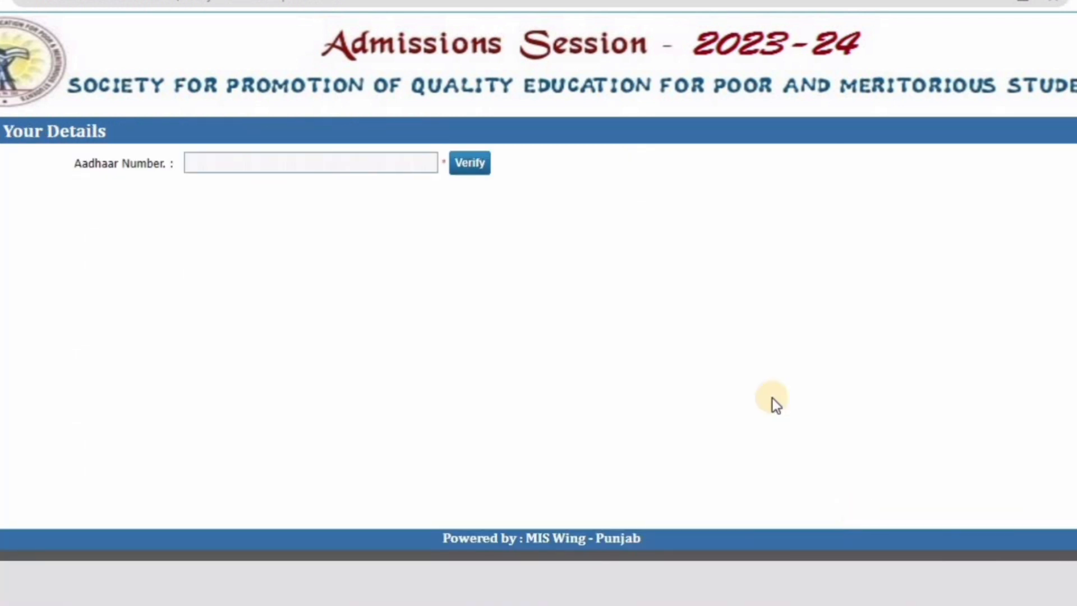
click(202, 161)
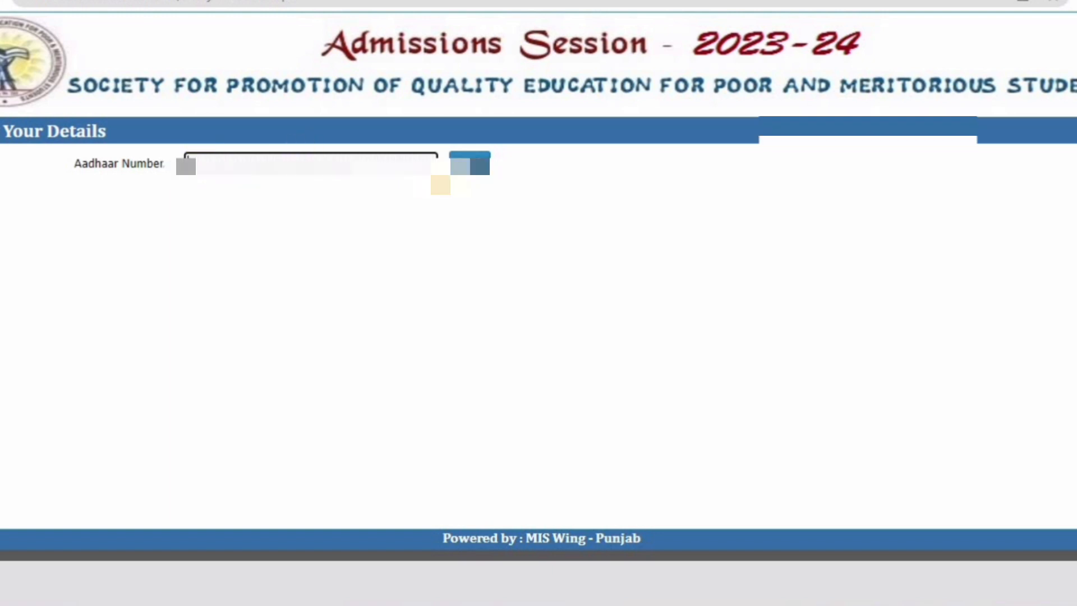
click(457, 170)
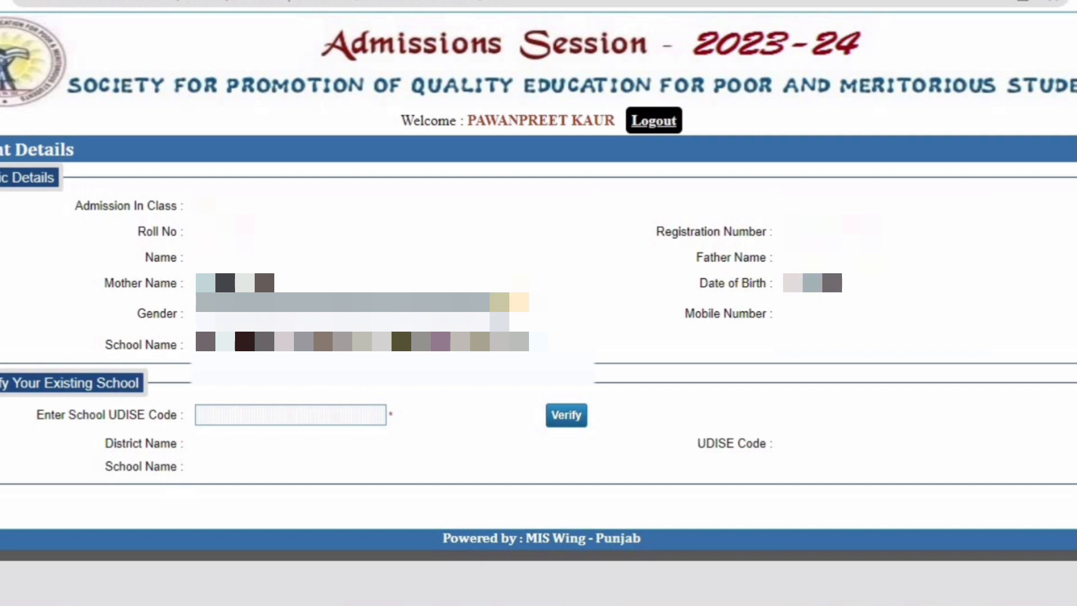
Choose the student's gender in the basic details and enter the existing school's UDISE code.
click(481, 304)
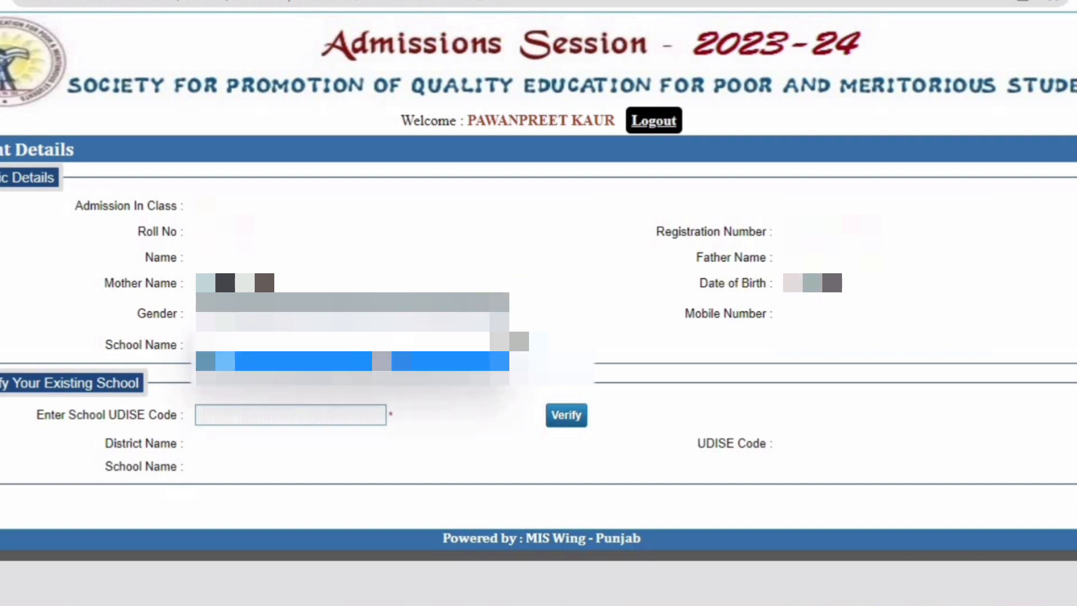
click(415, 360)
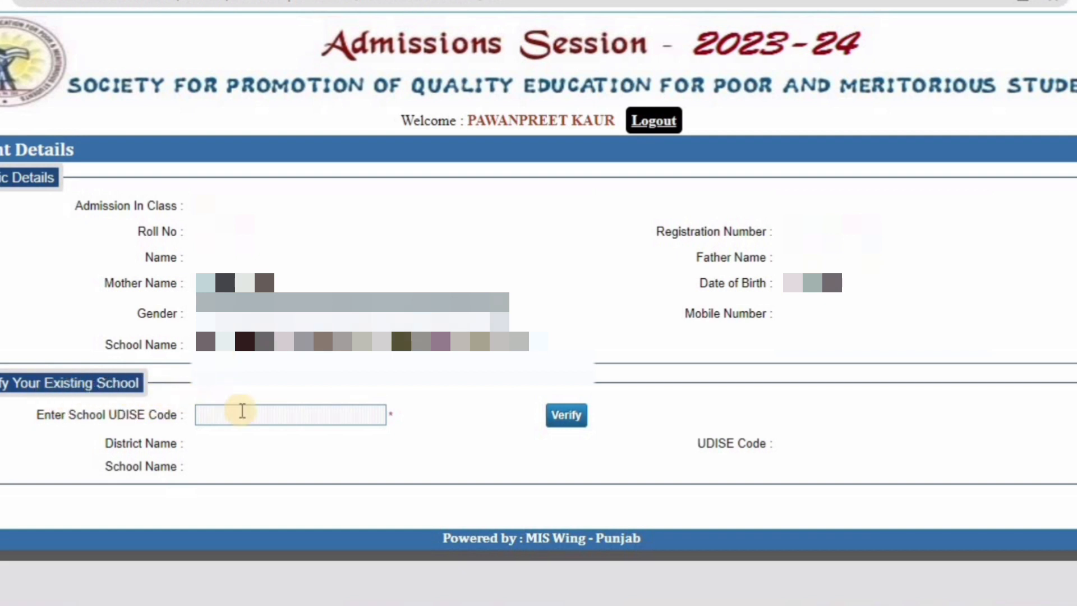
click(246, 414)
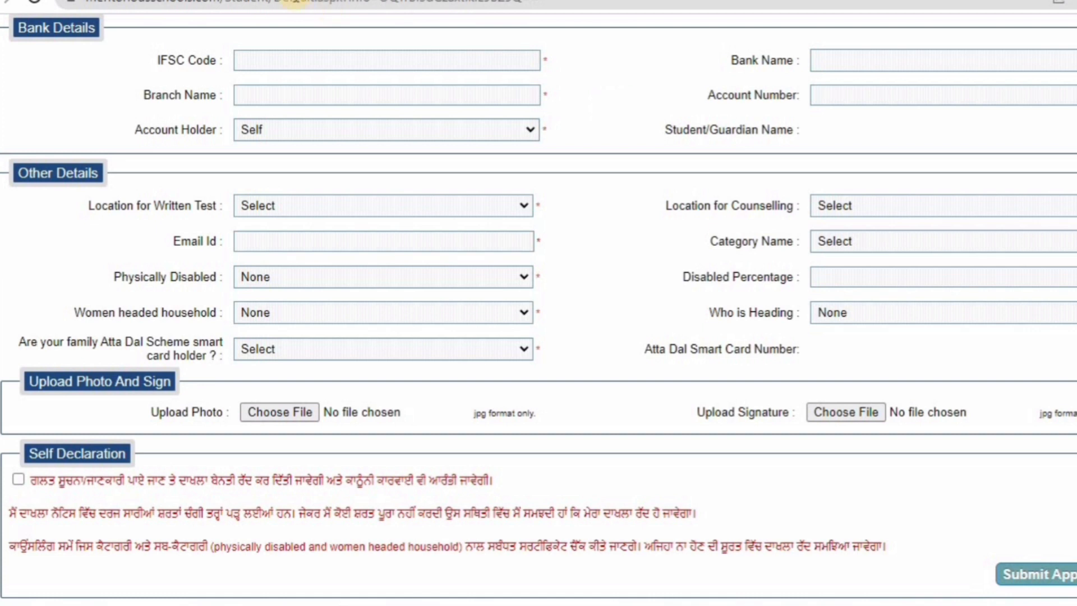
Examine the Bank Details section, from IFSC code, bank name, branch and account number to the account holder choices.
click(295, 56)
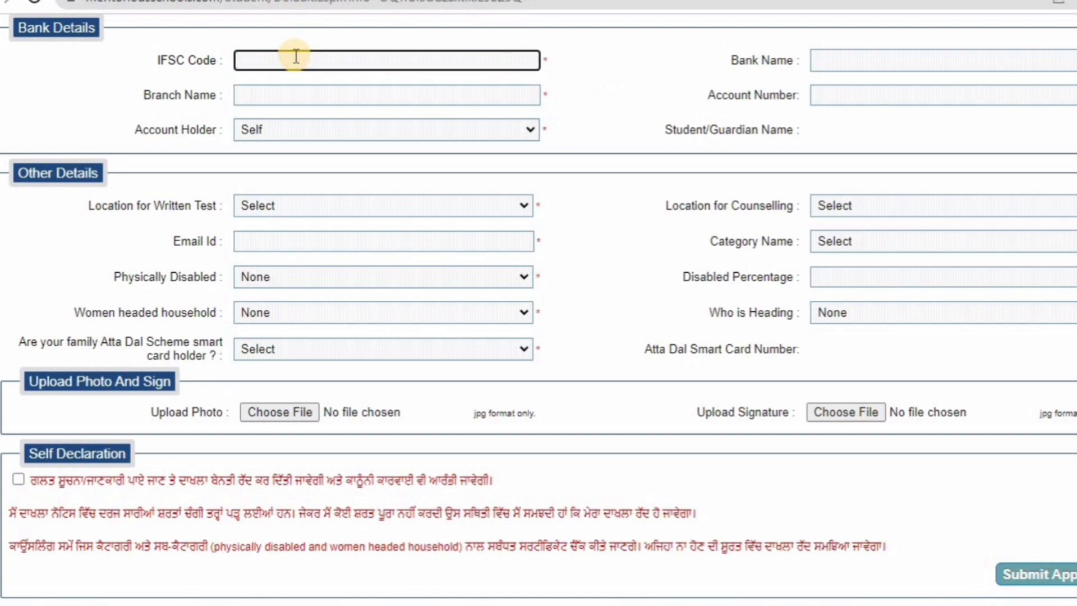
click(914, 57)
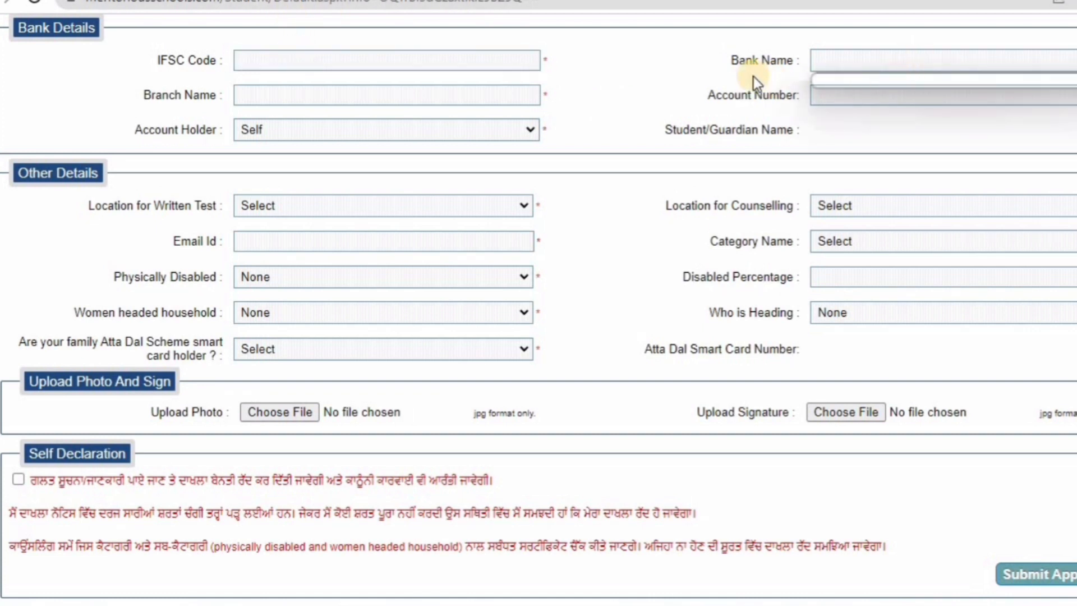
click(389, 61)
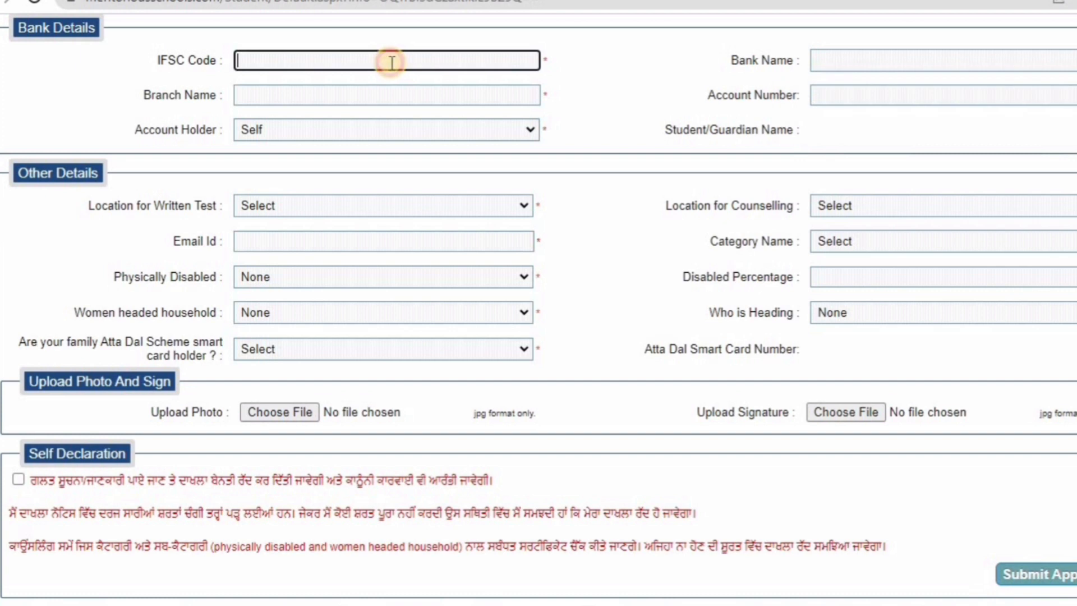
click(856, 65)
click(469, 95)
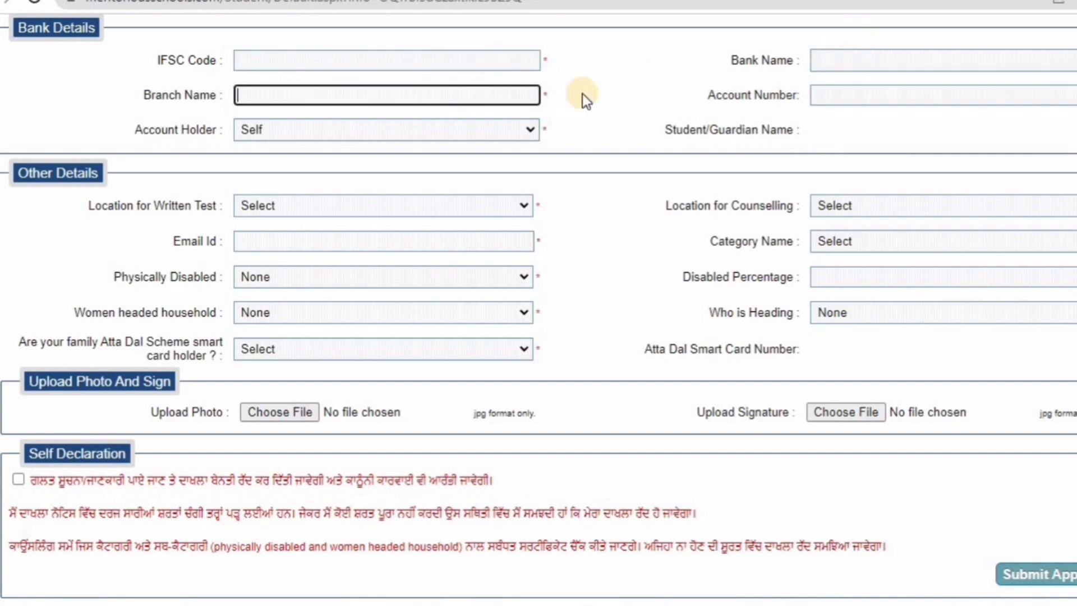
click(825, 94)
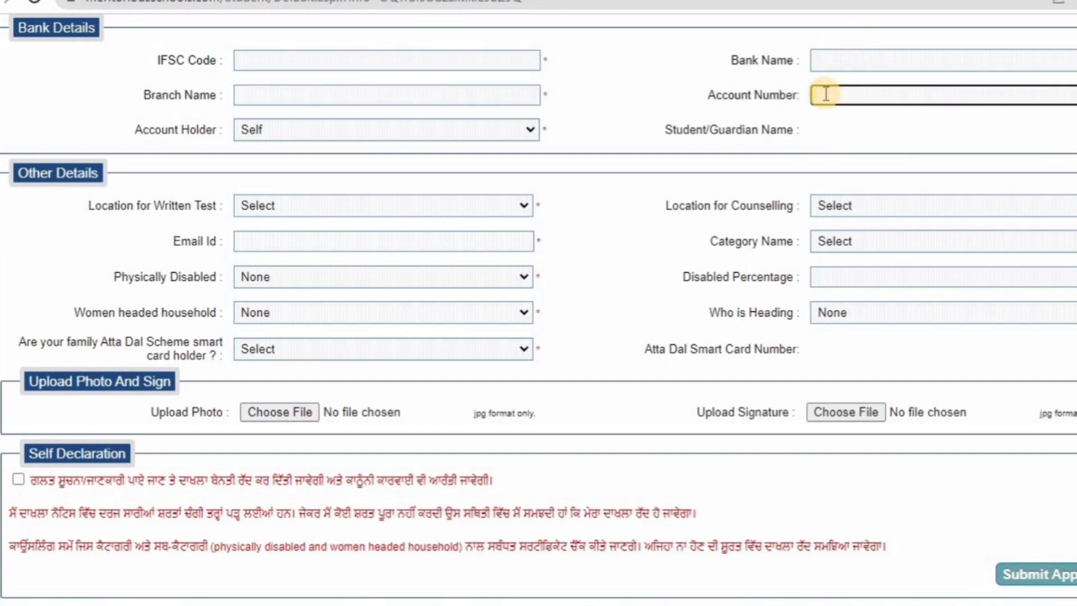
click(489, 127)
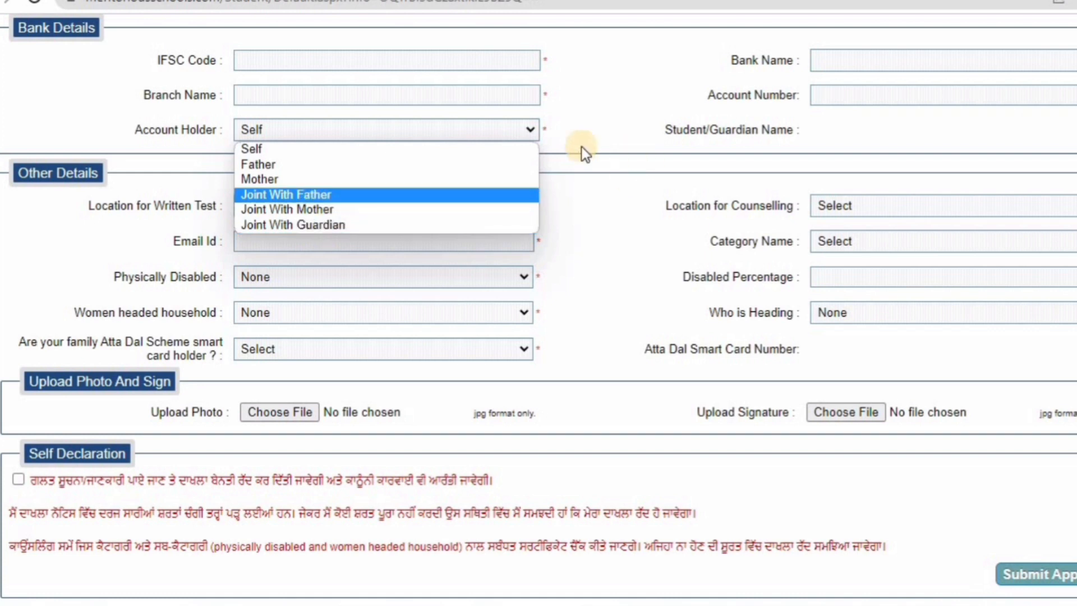
click(562, 143)
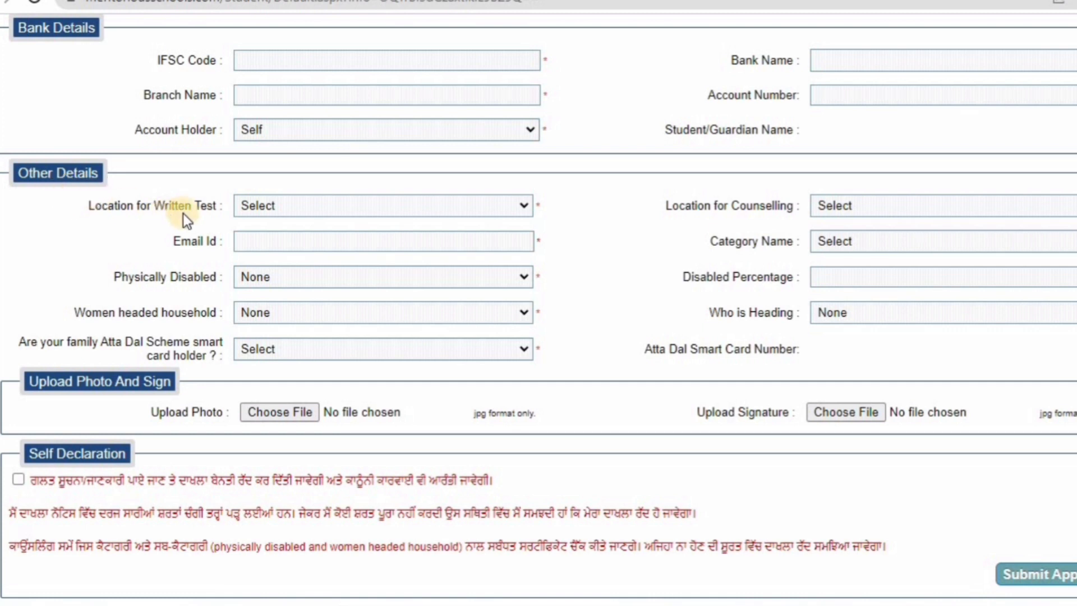
Set both the written test location and the counselling location to JALANDHAR.
click(272, 205)
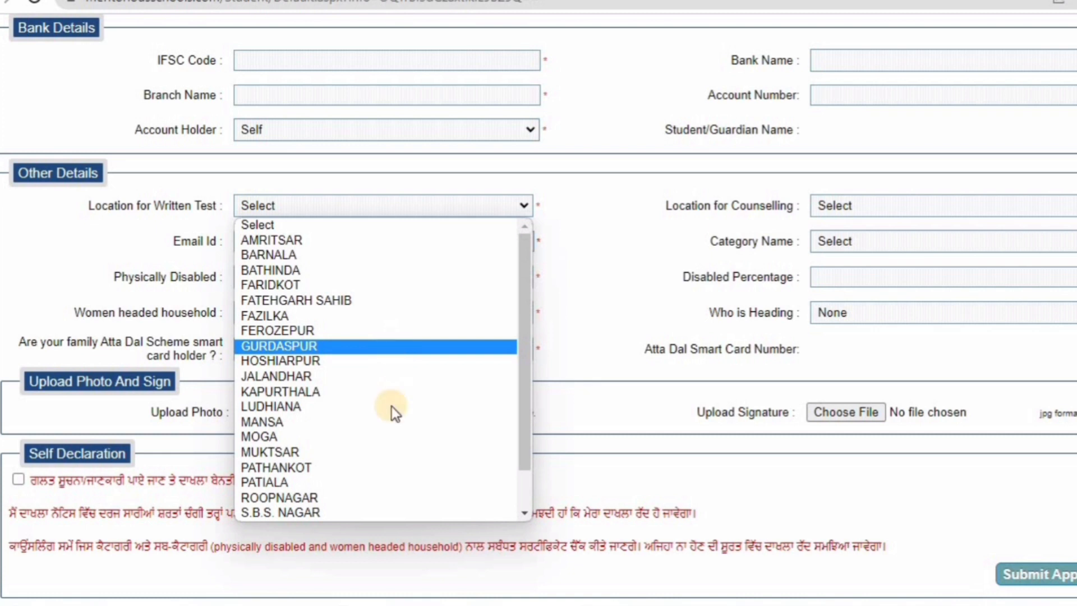
scroll(389, 437, down, 1)
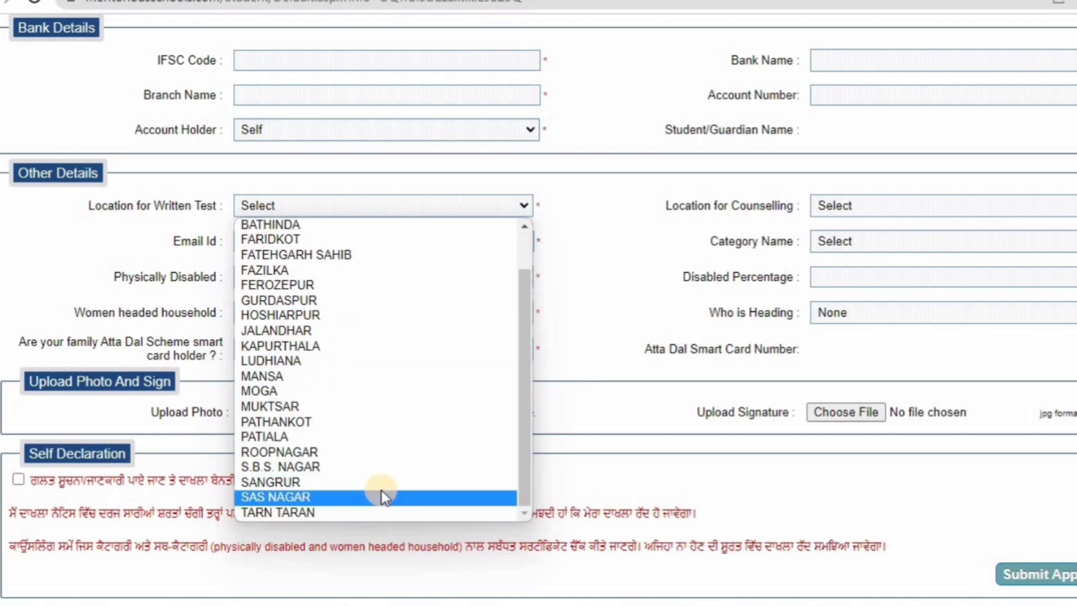
scroll(382, 479, up, 1)
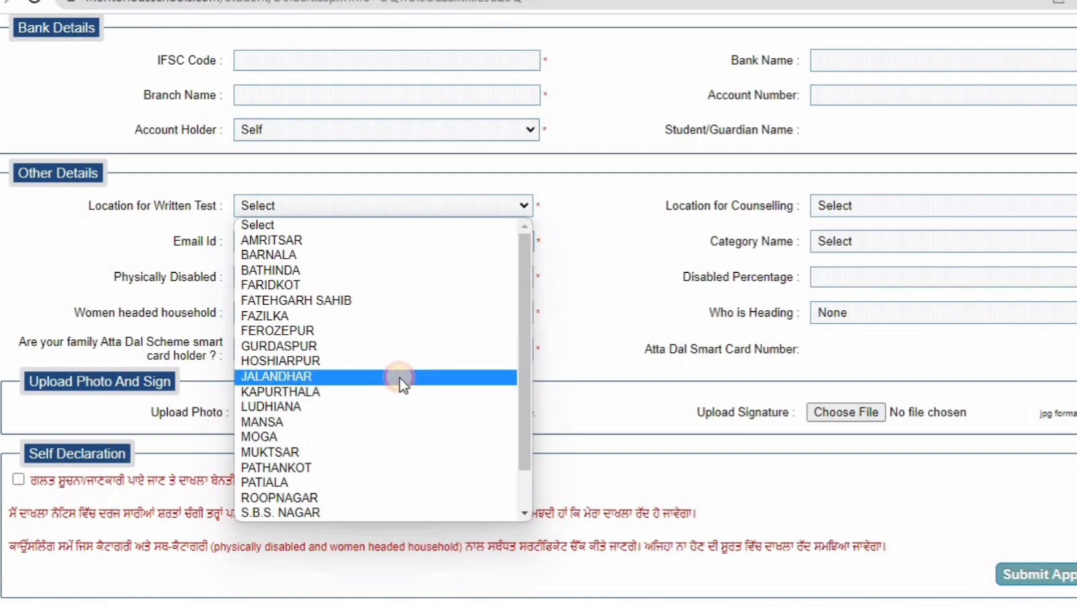
click(400, 378)
click(648, 243)
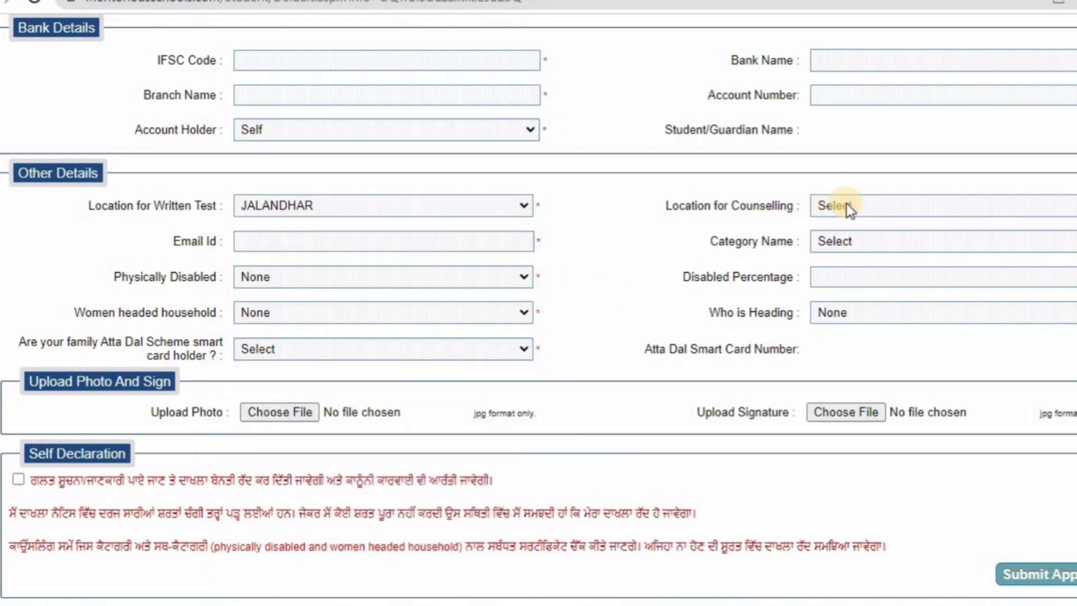
click(848, 207)
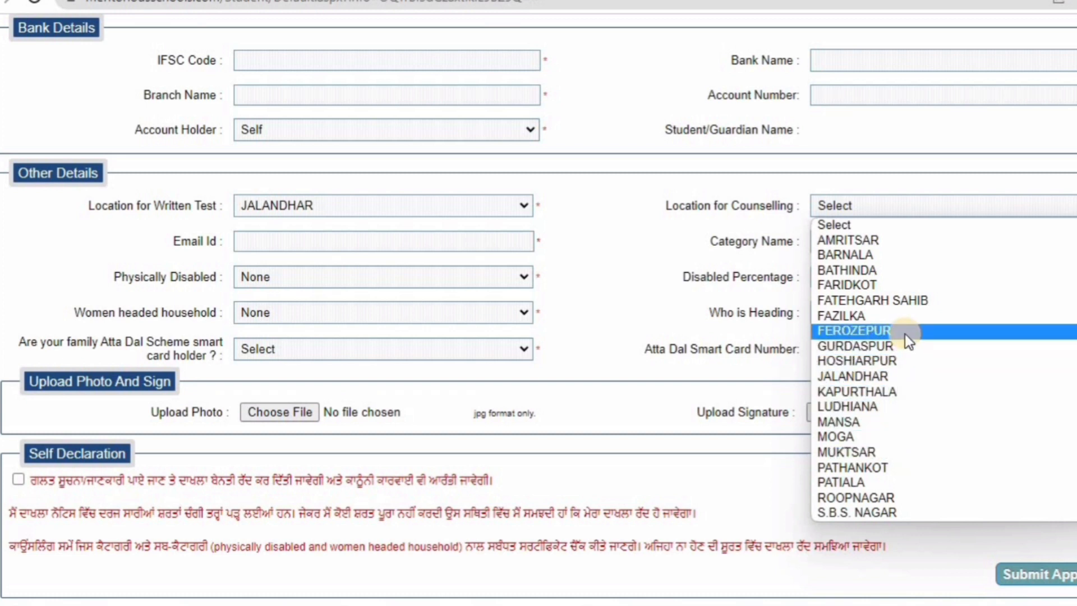
click(871, 376)
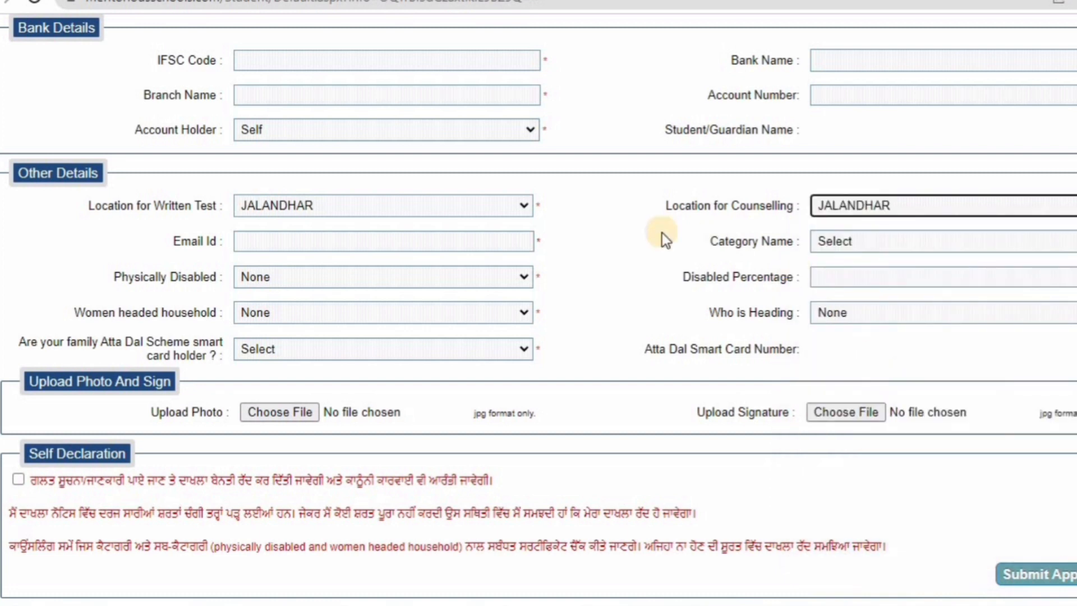
Set the student's category to General in the Other Details section.
click(490, 241)
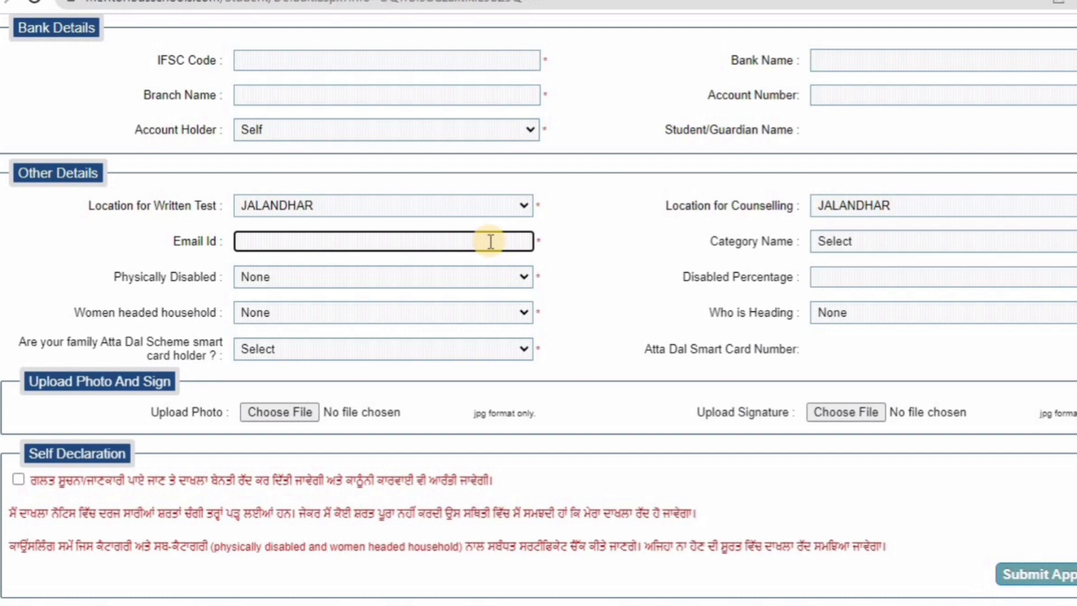
click(897, 237)
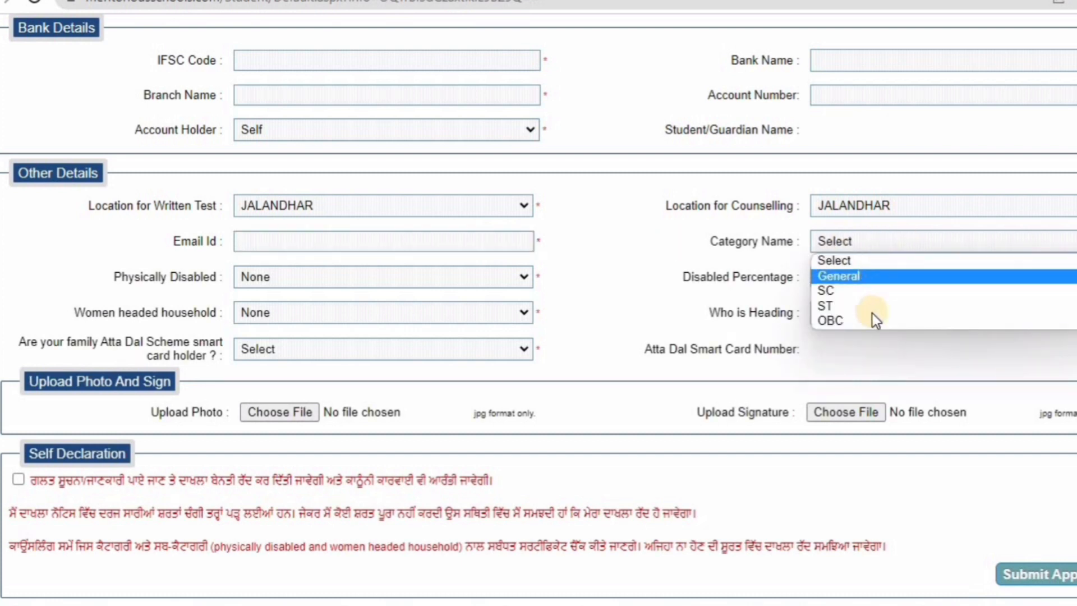
click(904, 277)
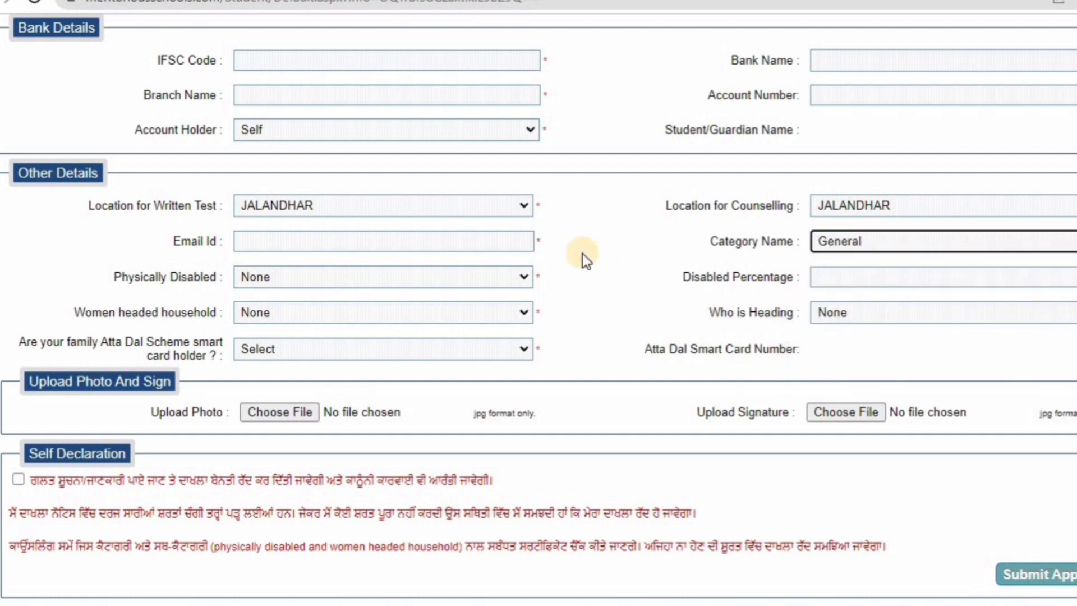
Examine the choices for physical disability, disabled percentage, women headed household and who is heading it.
click(406, 280)
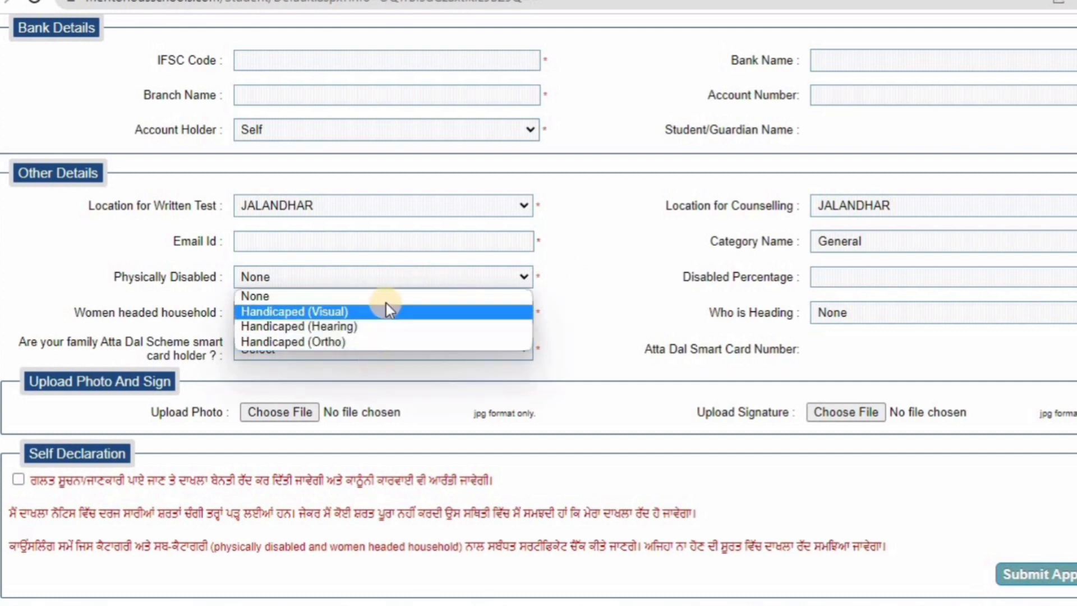
click(605, 267)
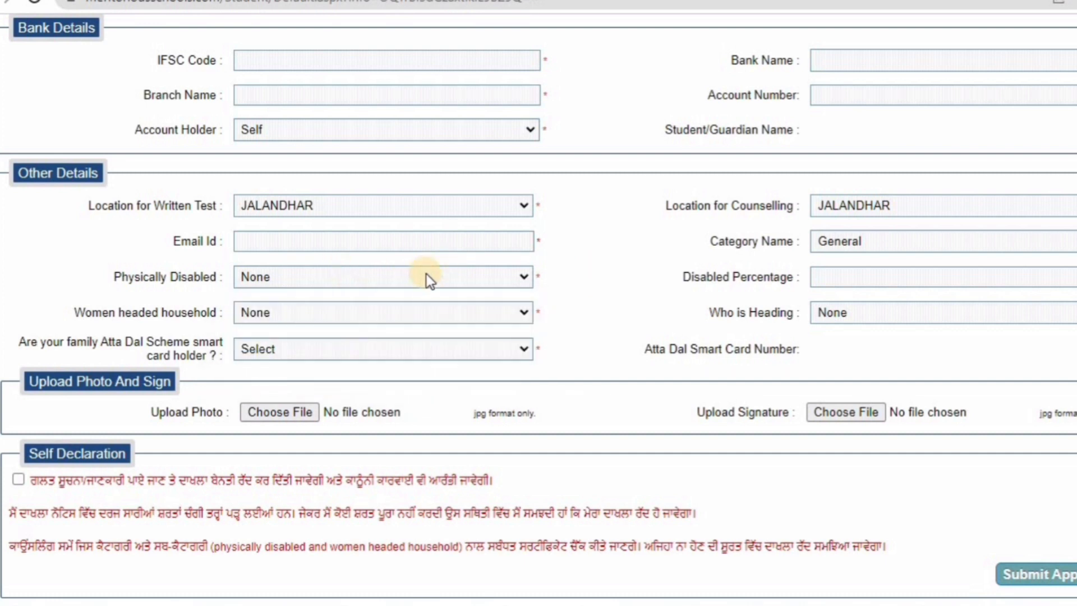
click(846, 281)
click(660, 288)
click(387, 313)
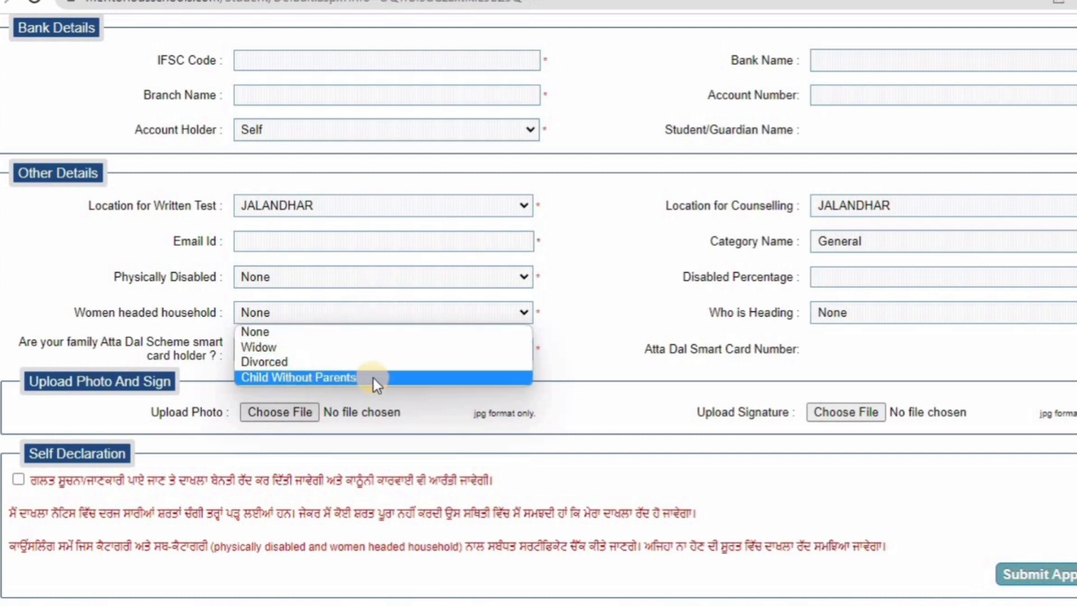
key(Up)
click(582, 345)
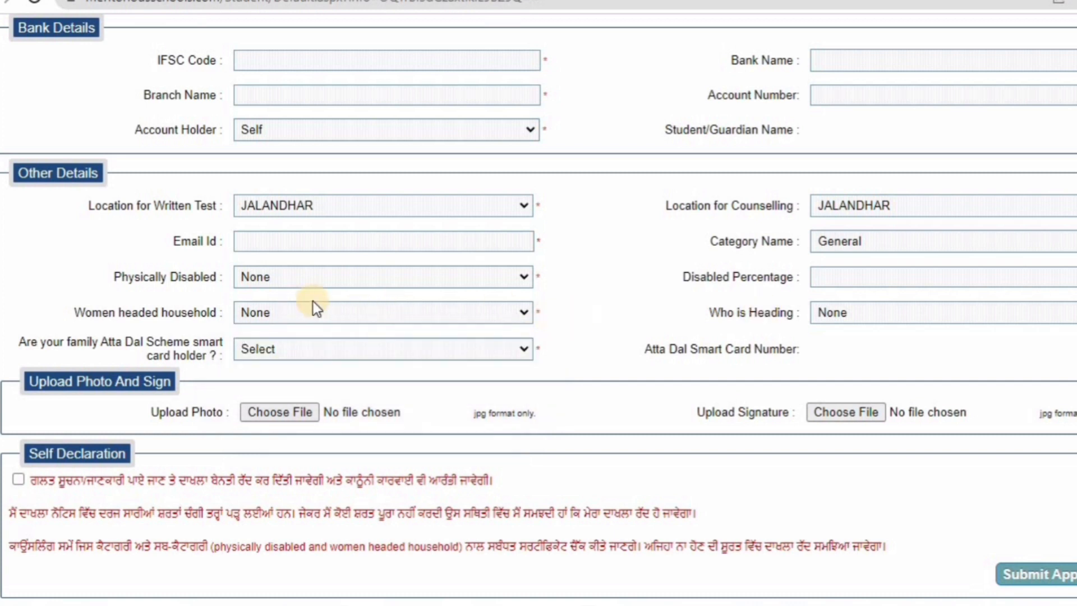
click(859, 312)
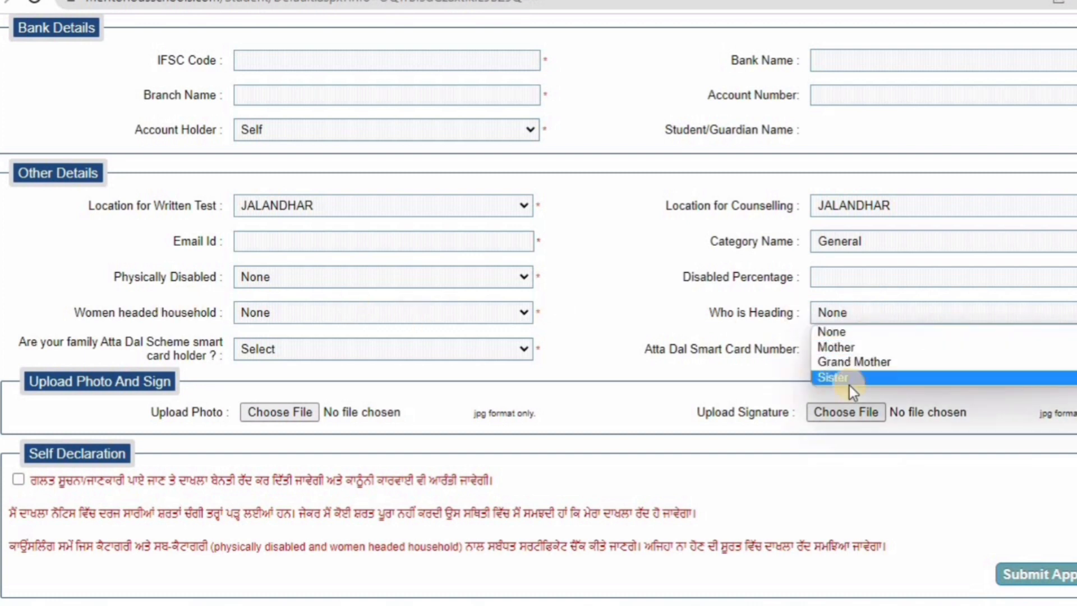
click(725, 329)
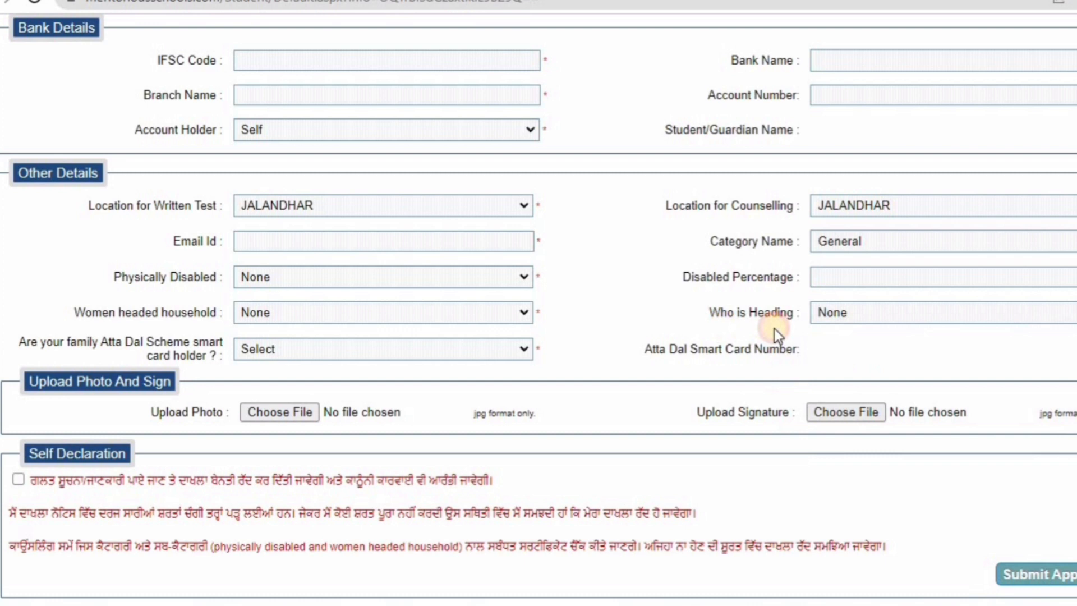
Answer Yes to the family Atta Dal Scheme smart card holder question and activate the smart card number field.
click(357, 348)
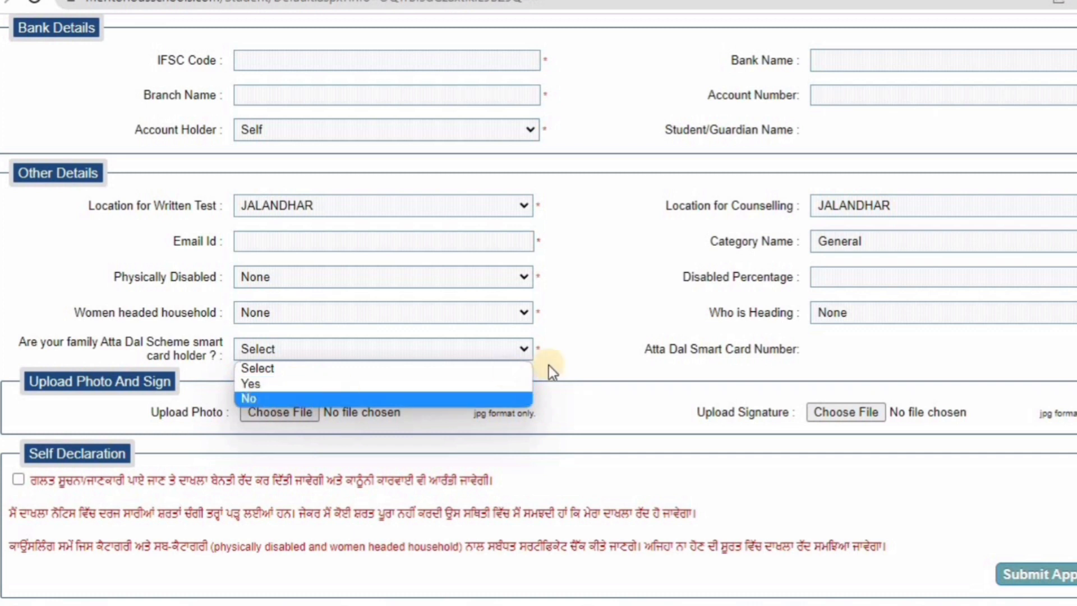
click(631, 353)
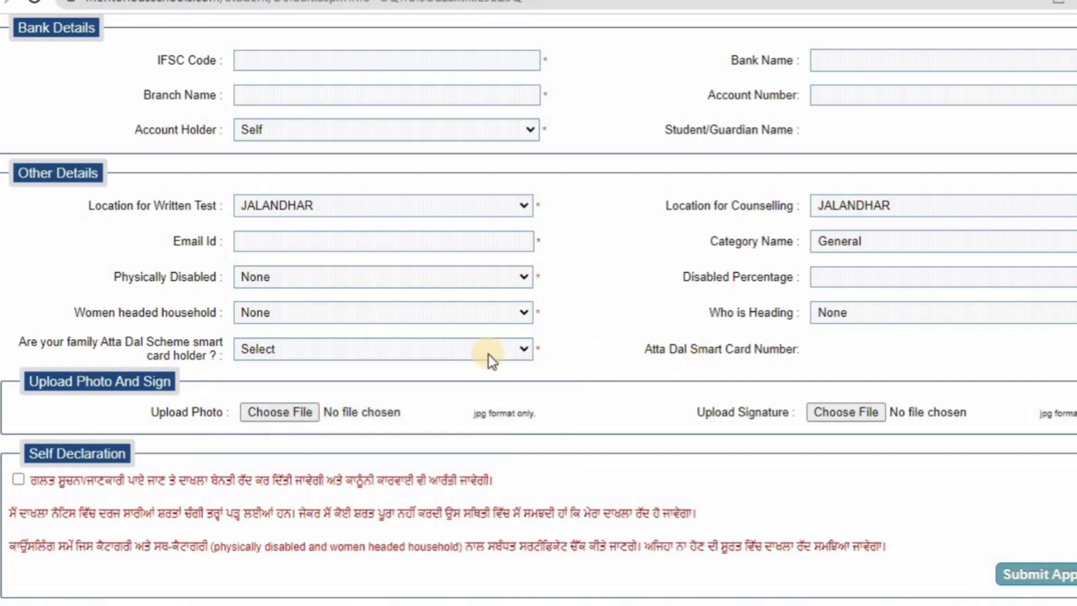
click(409, 350)
click(345, 381)
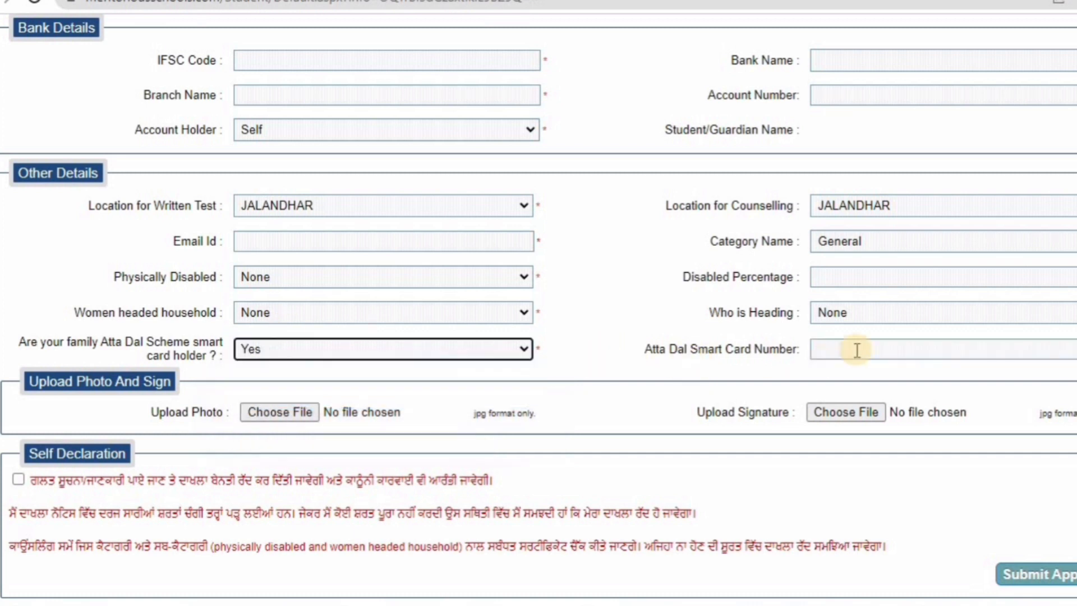
click(872, 349)
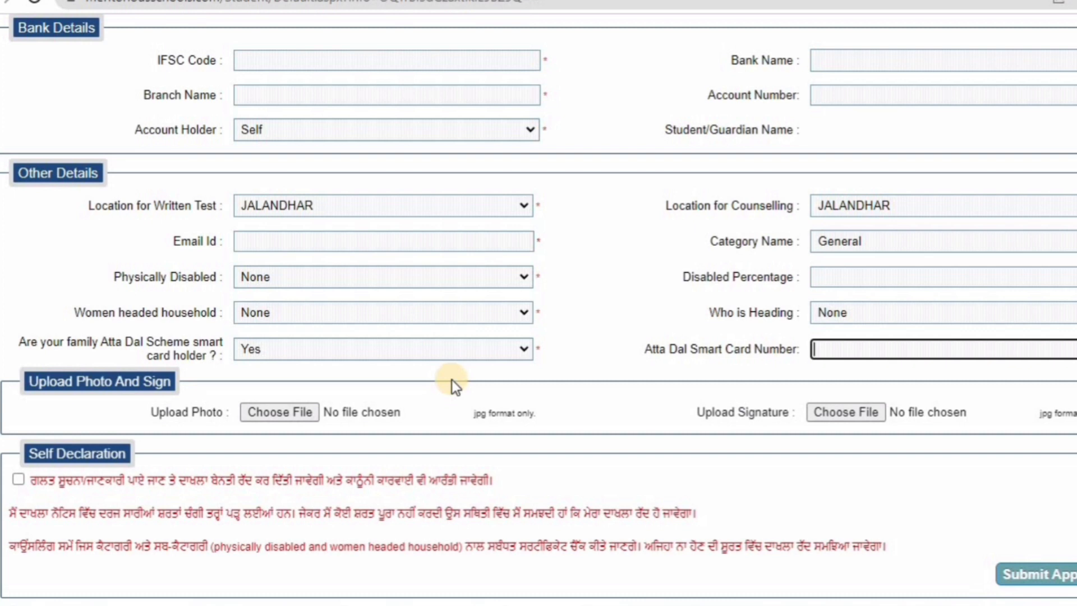
Accept the self declaration and change the family Atta Dal Scheme smart card holder answer to No.
click(22, 480)
scroll(1054, 527, down, 2)
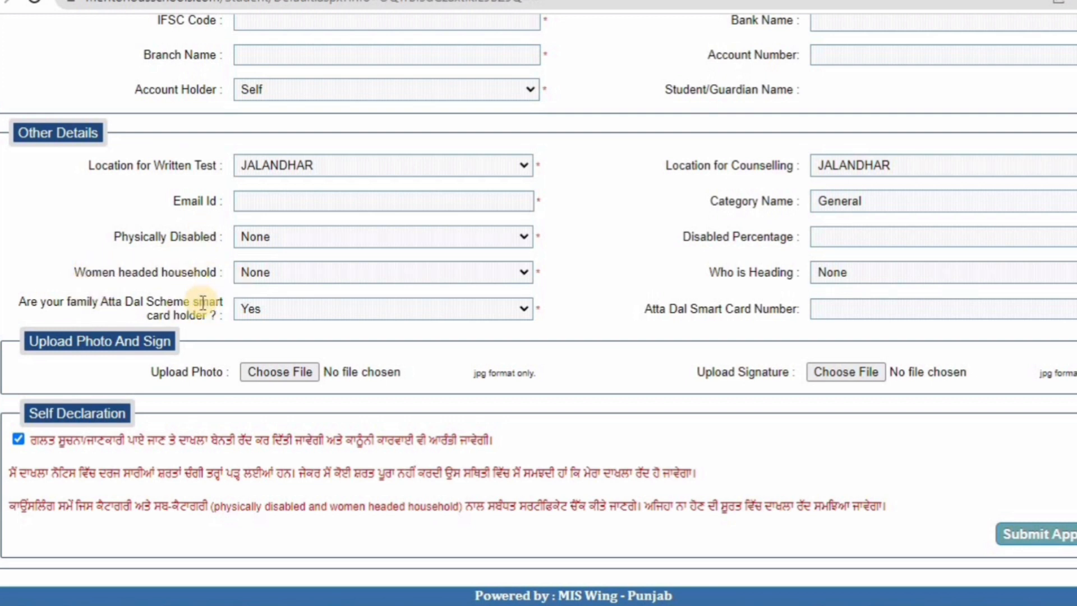
click(265, 308)
click(258, 357)
click(546, 321)
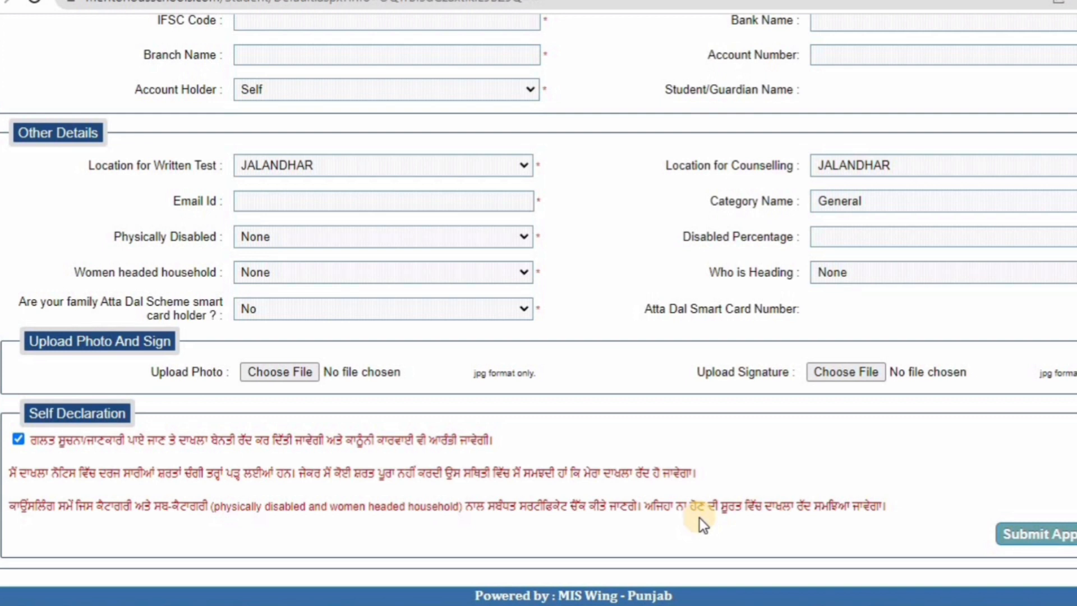
Change the student's category to SC in the Other Details section.
click(878, 204)
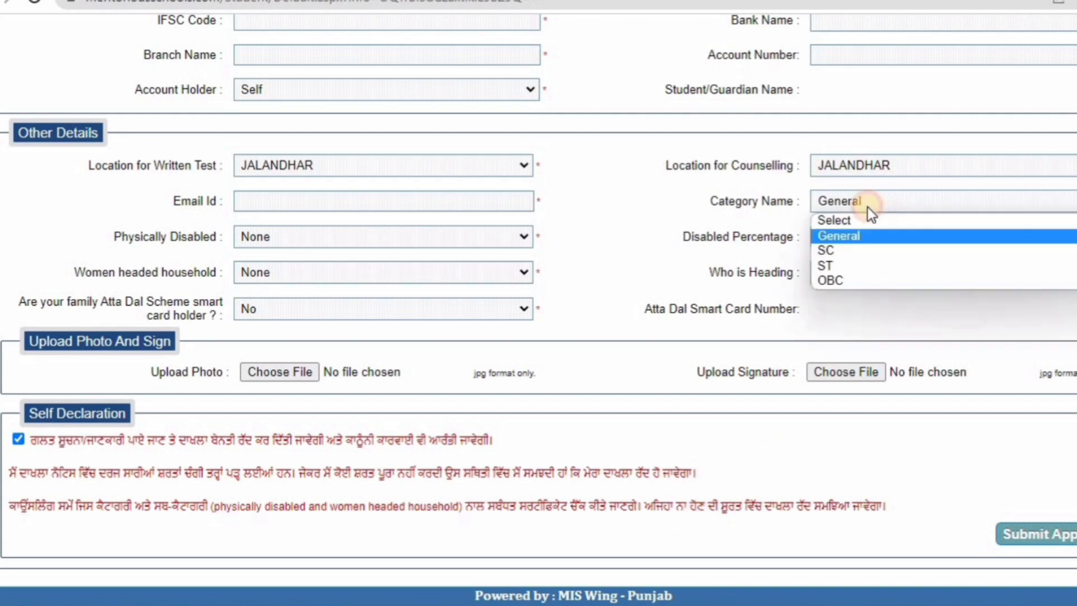
click(847, 247)
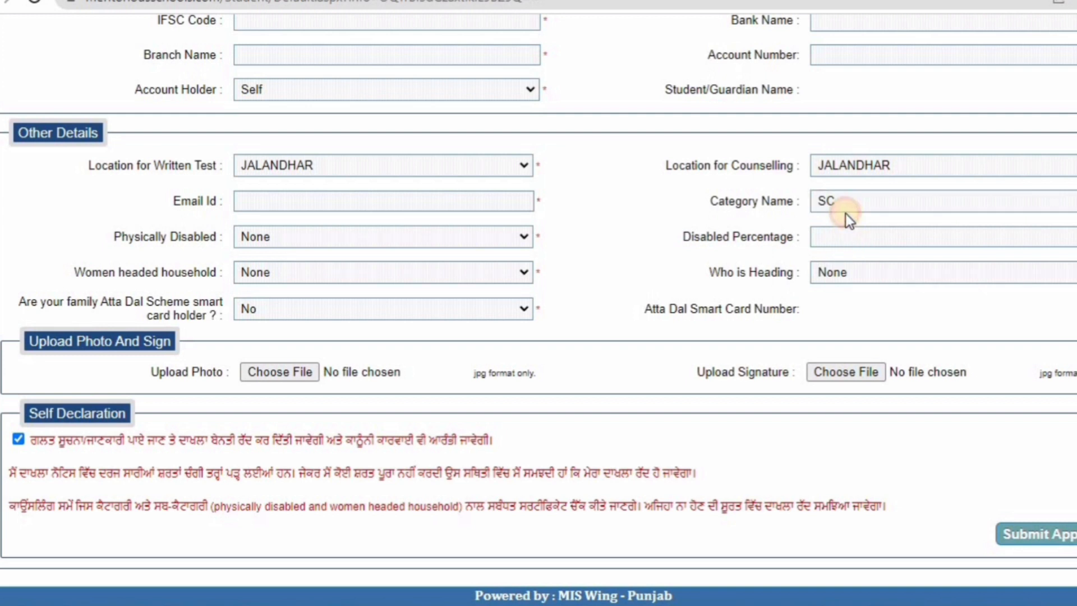
click(845, 203)
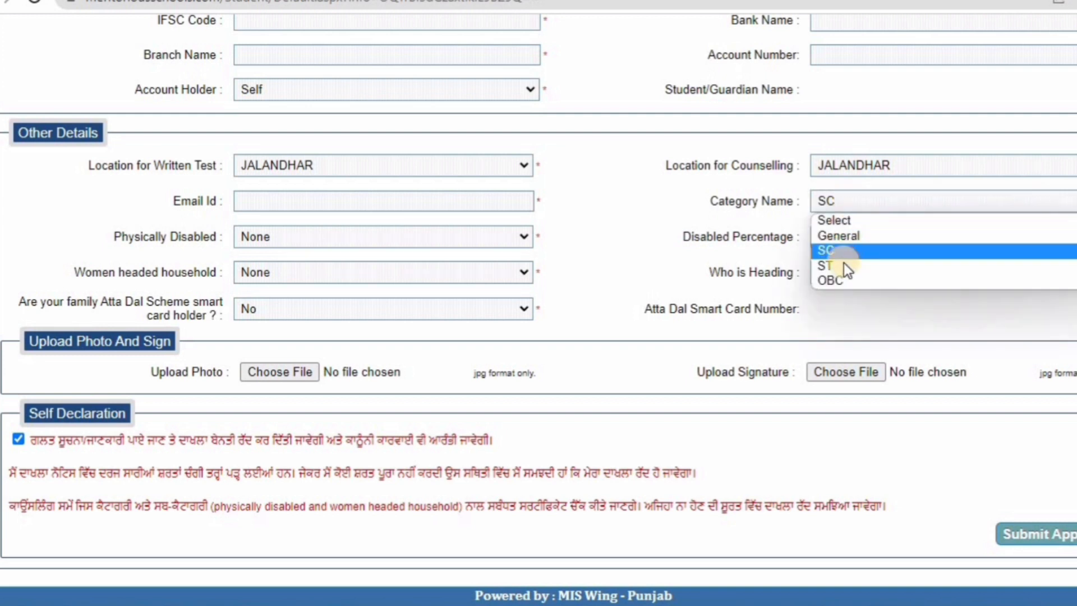
click(834, 304)
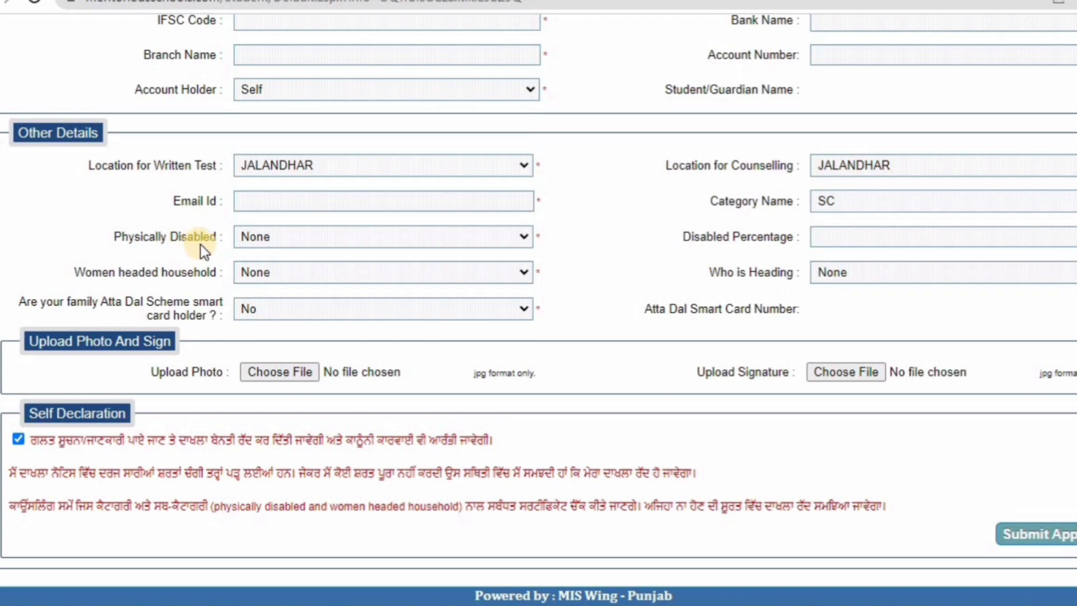